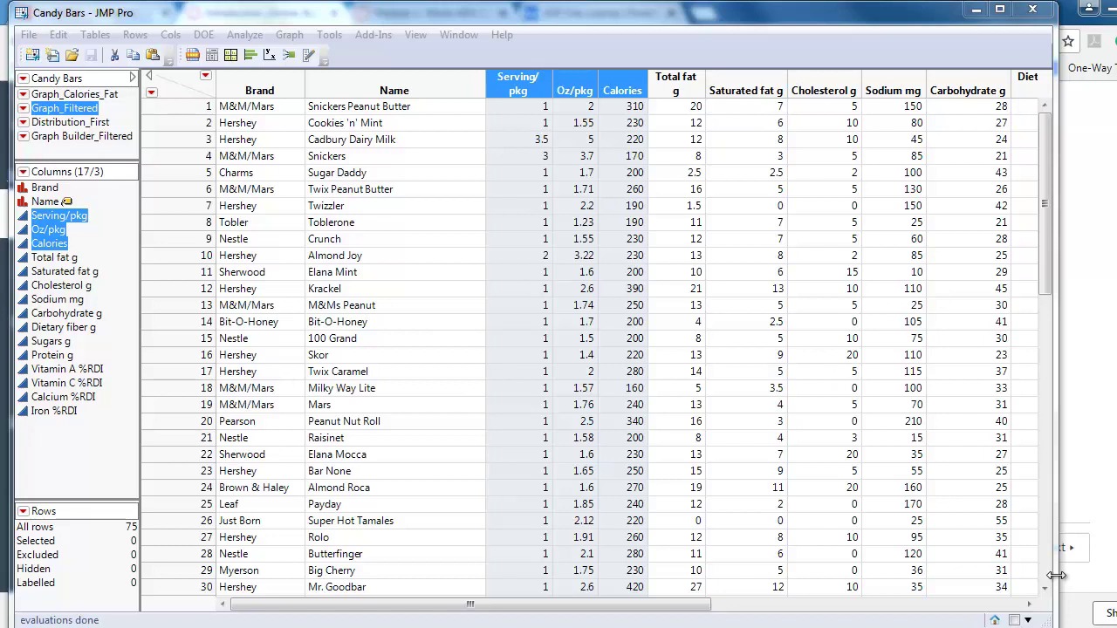
Create a new blank data table, Untitled 28
left_click(28, 37)
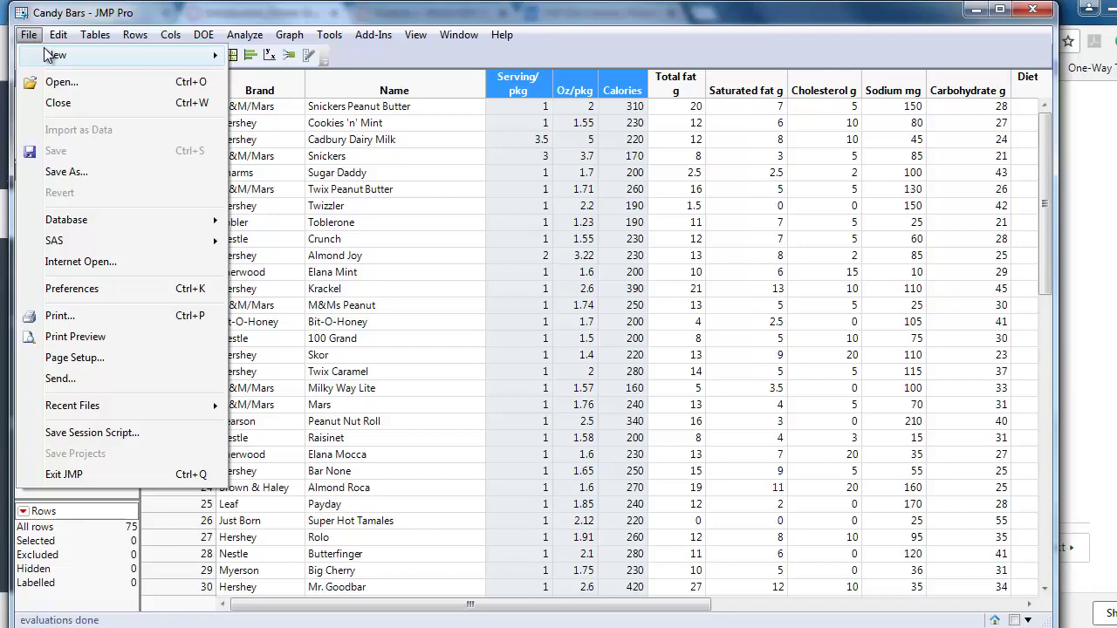
mouse_move(52, 36)
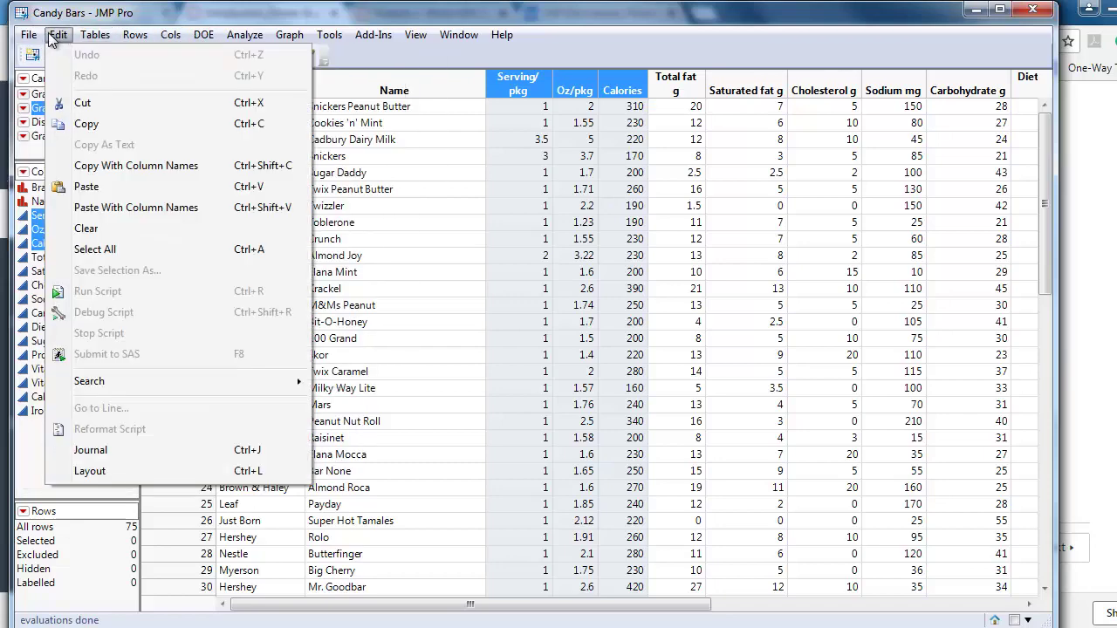
mouse_move(202, 58)
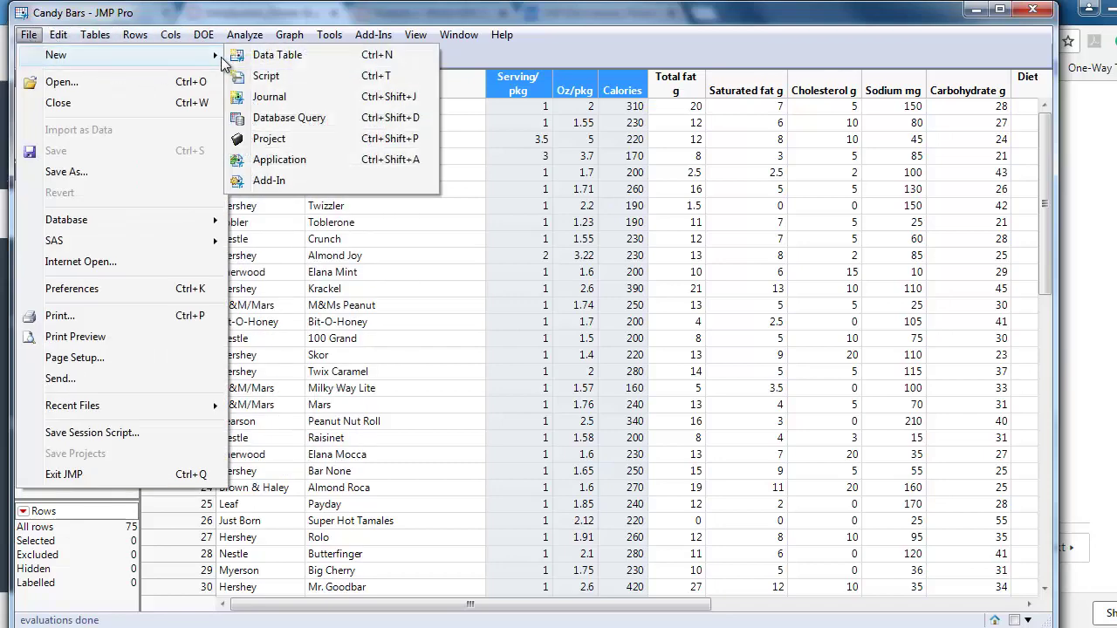
left_click(271, 58)
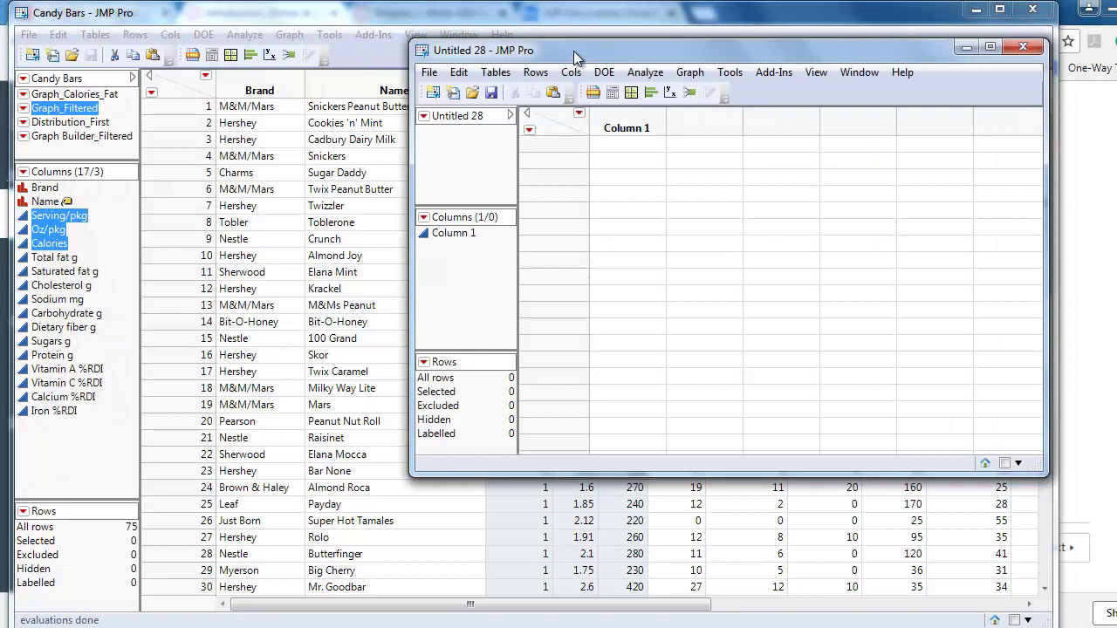
Return to the Candy Bars table and select its Brand column
left_click_drag(574, 51, 831, 51)
left_click(266, 84)
left_click(266, 84)
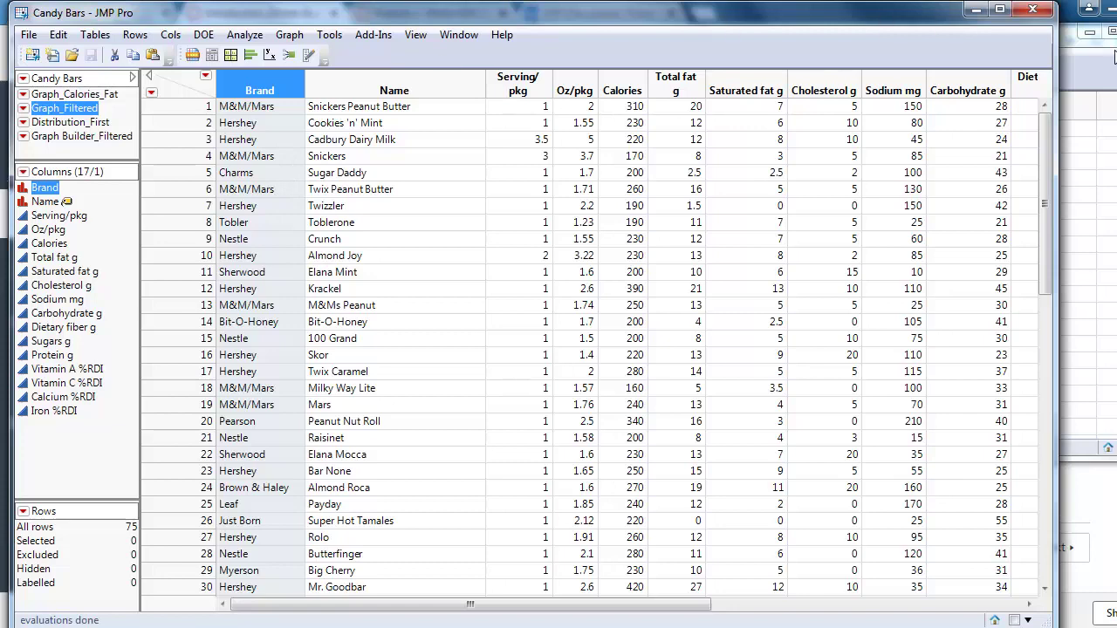
Copy the 75 Brand values into Column 1 of Untitled 28
key("ctrl+n")
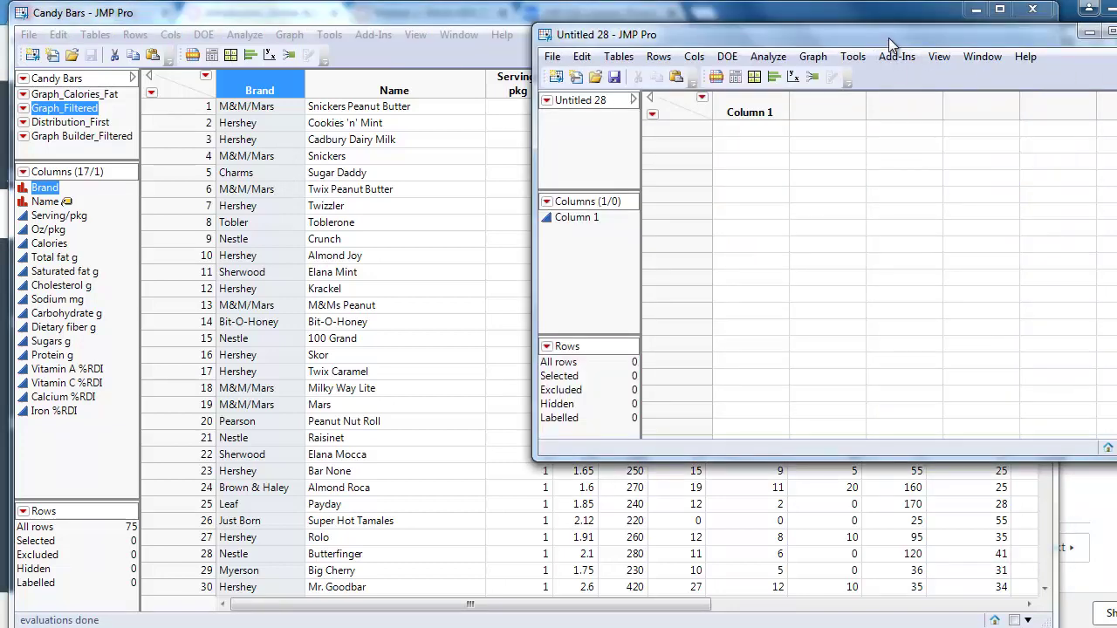
left_click_drag(880, 35, 857, 40)
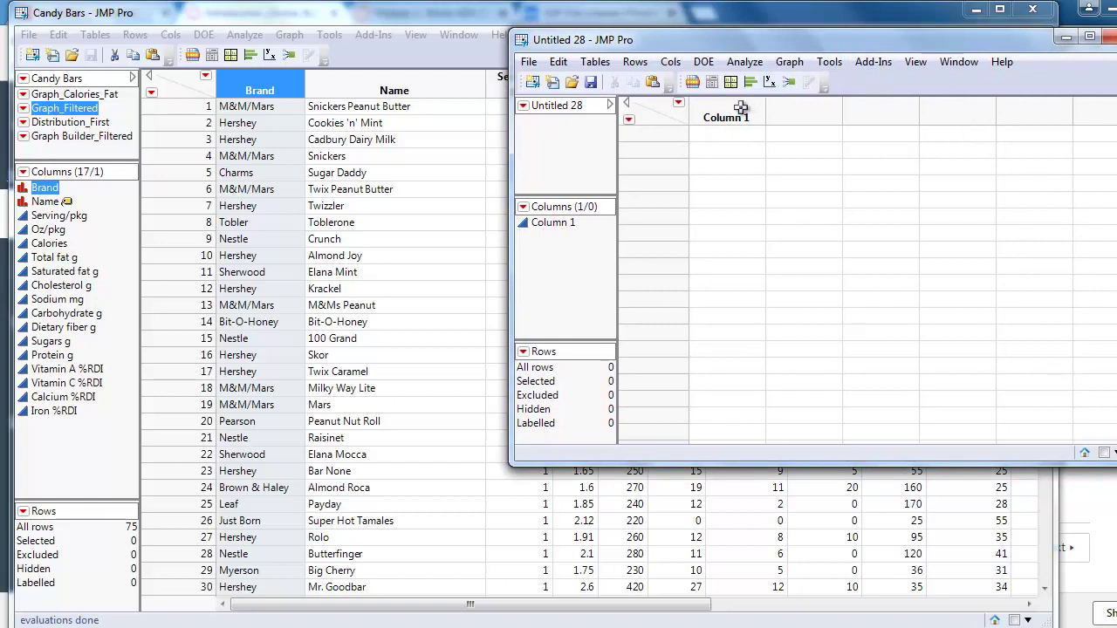
left_click(739, 107)
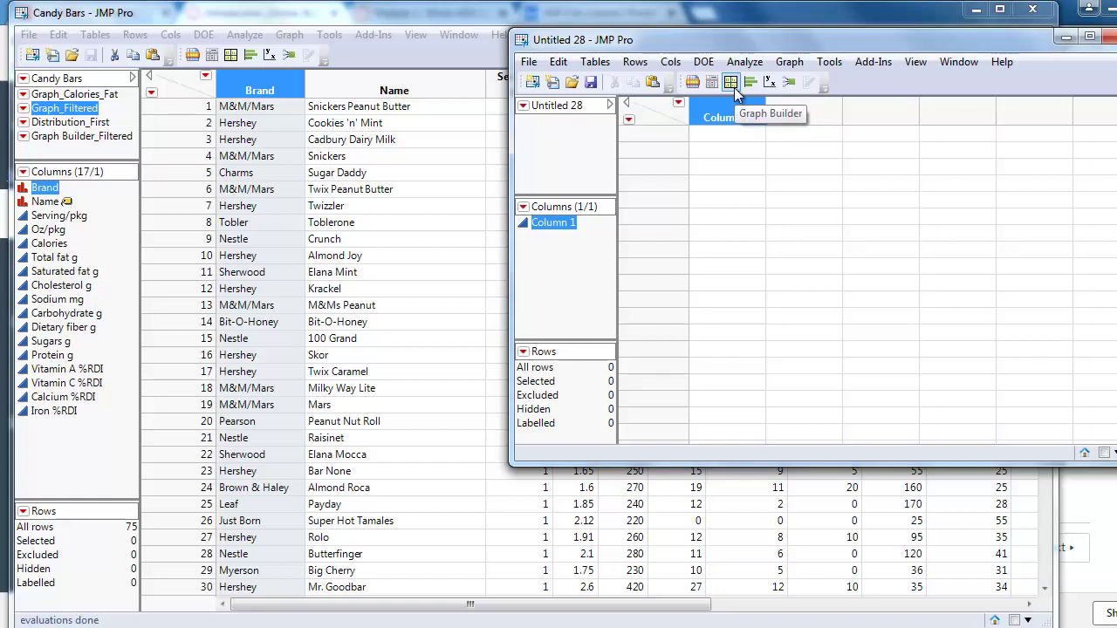
key("ctrl+v")
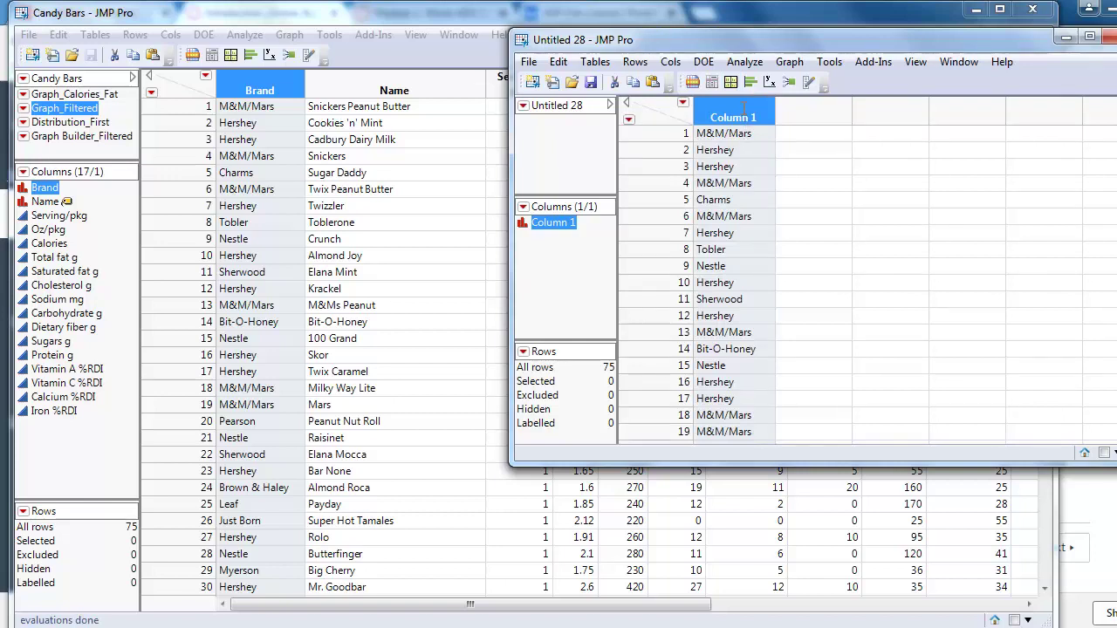
Rename Column 1 to 'Brand'
double_click(733, 117)
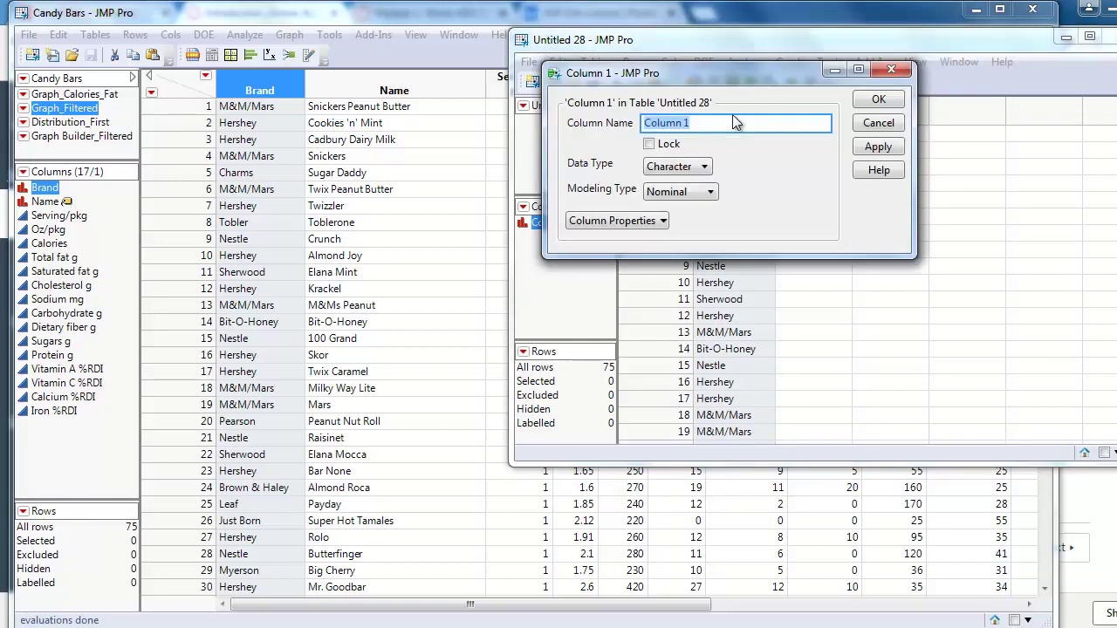
type("Brand")
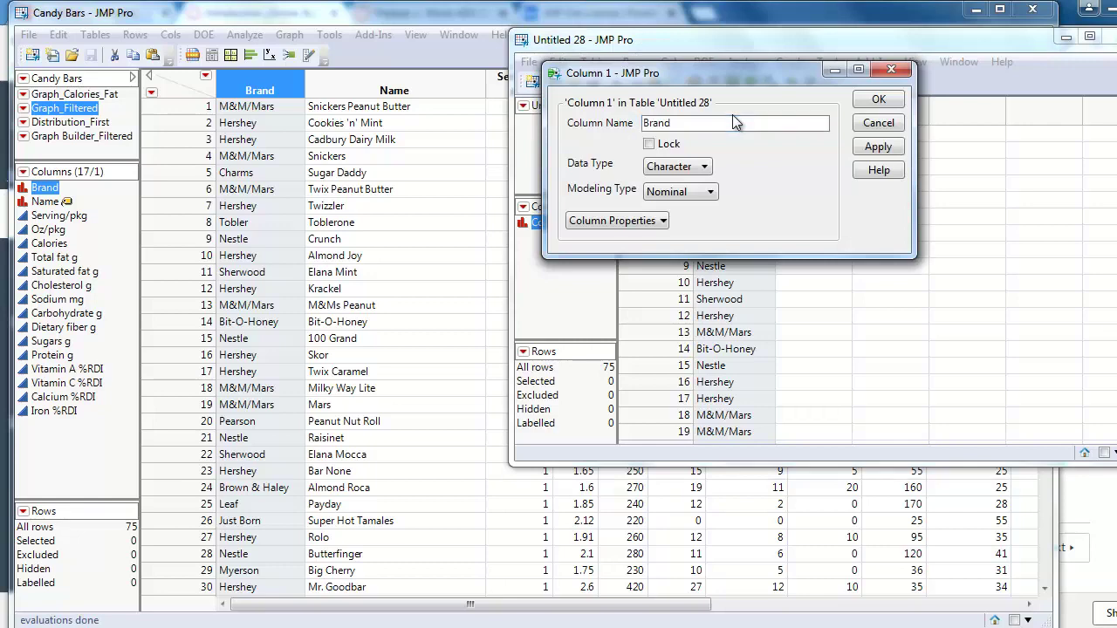
key("Return")
left_click_drag(602, 40, 648, 131)
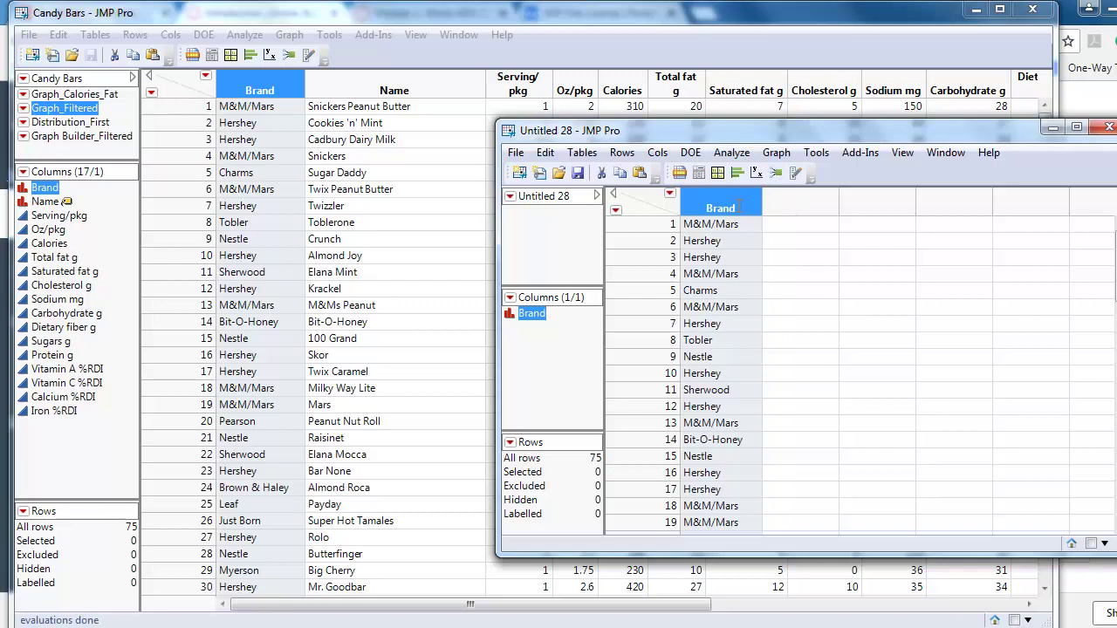
Add three empty columns, Column 2 through Column 4, to Untitled 28
double_click(790, 204)
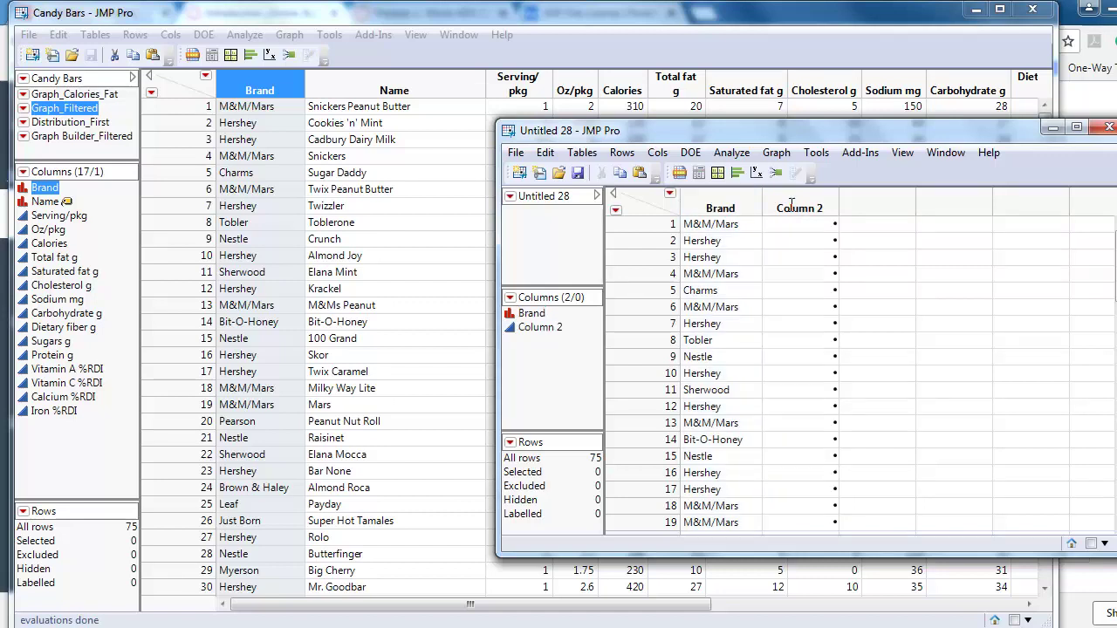
double_click(871, 209)
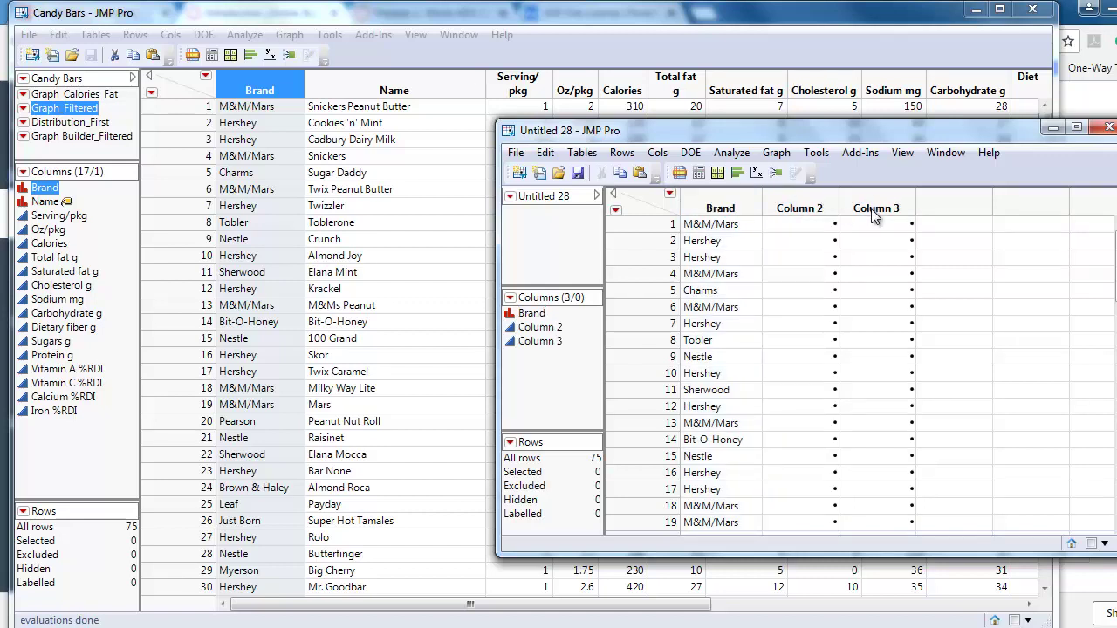
double_click(945, 207)
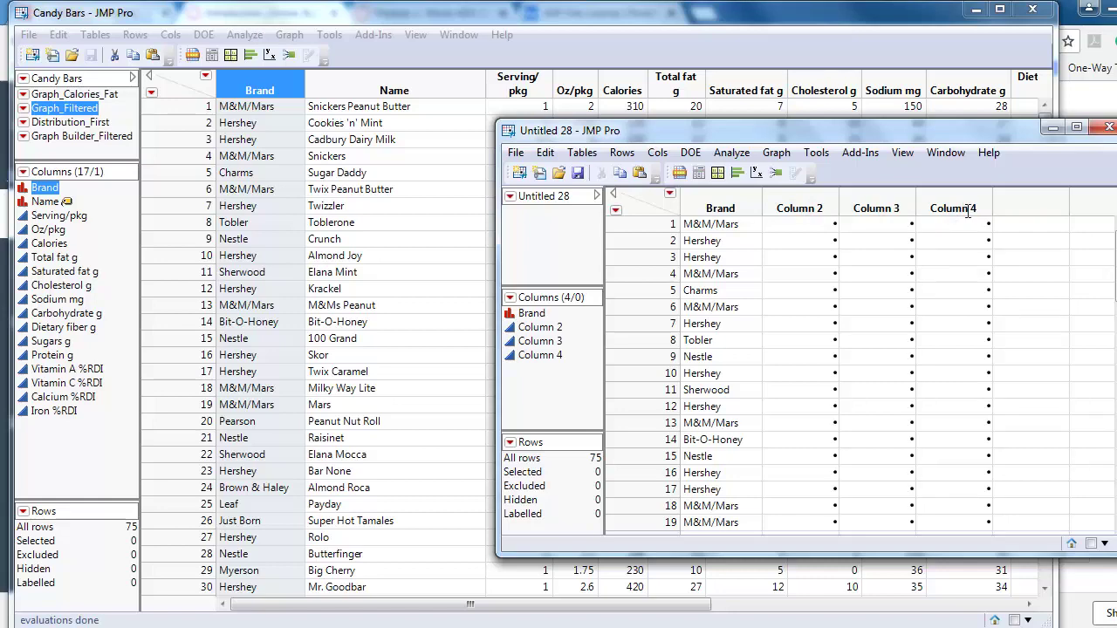
Copy the Name, Serving/pkg and Oz/pkg columns from Candy Bars into Columns 2–4
left_click(537, 37)
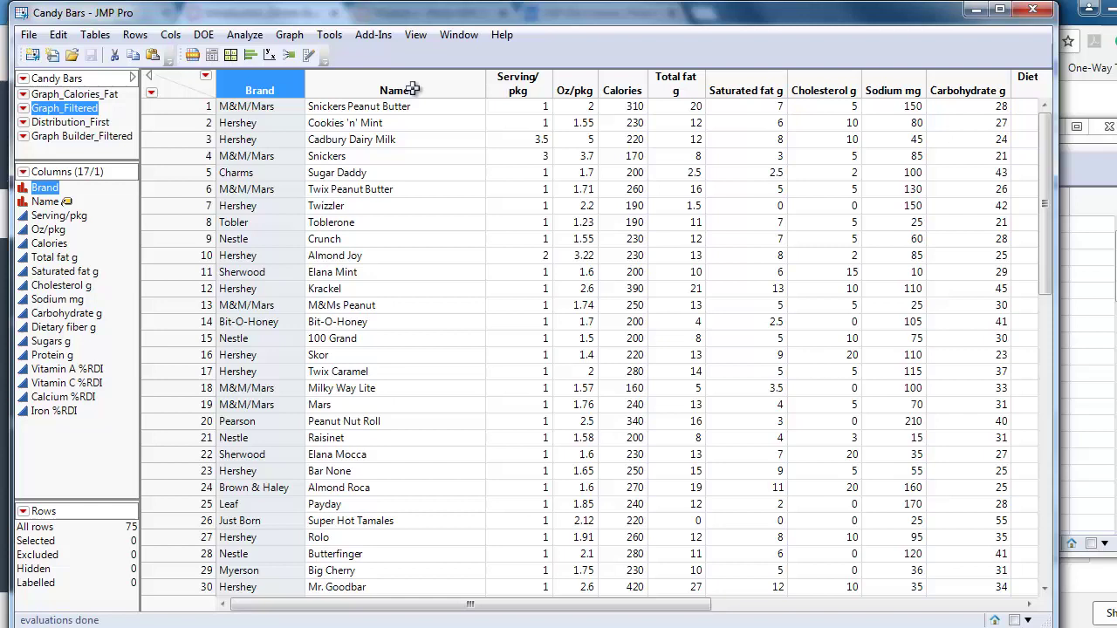
left_click_drag(414, 89, 564, 90)
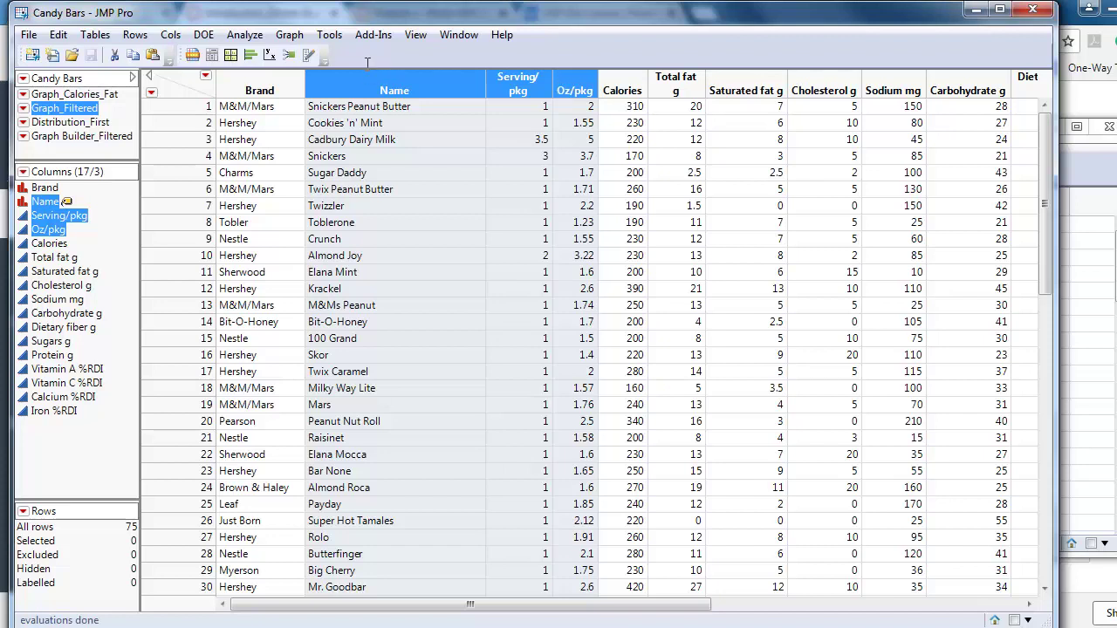
left_click(1104, 159)
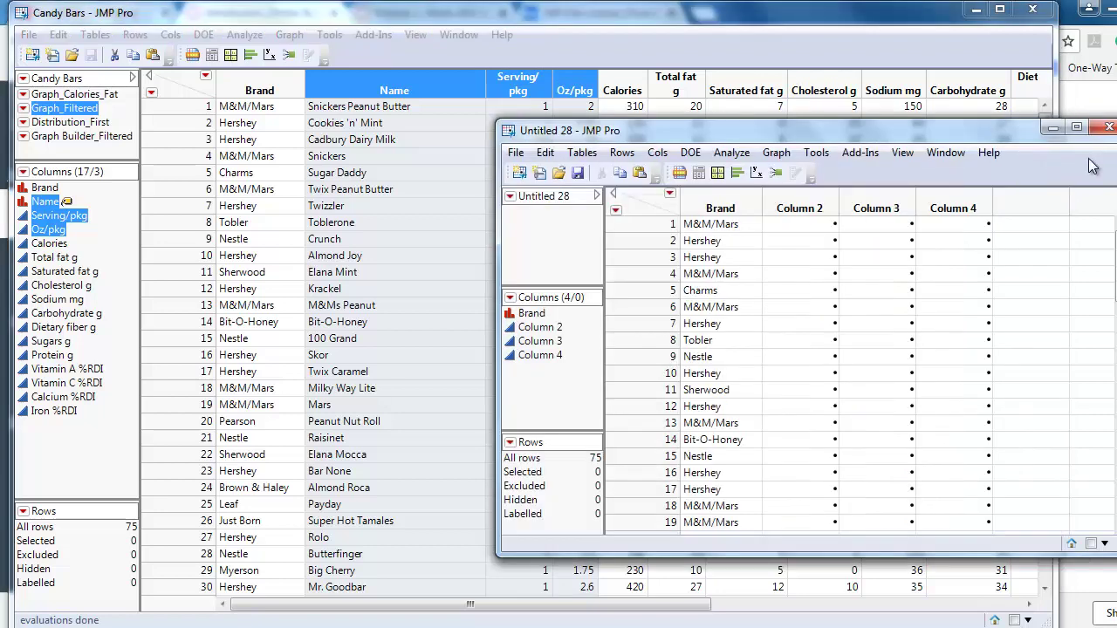
left_click(808, 206)
left_click_drag(821, 202, 934, 198)
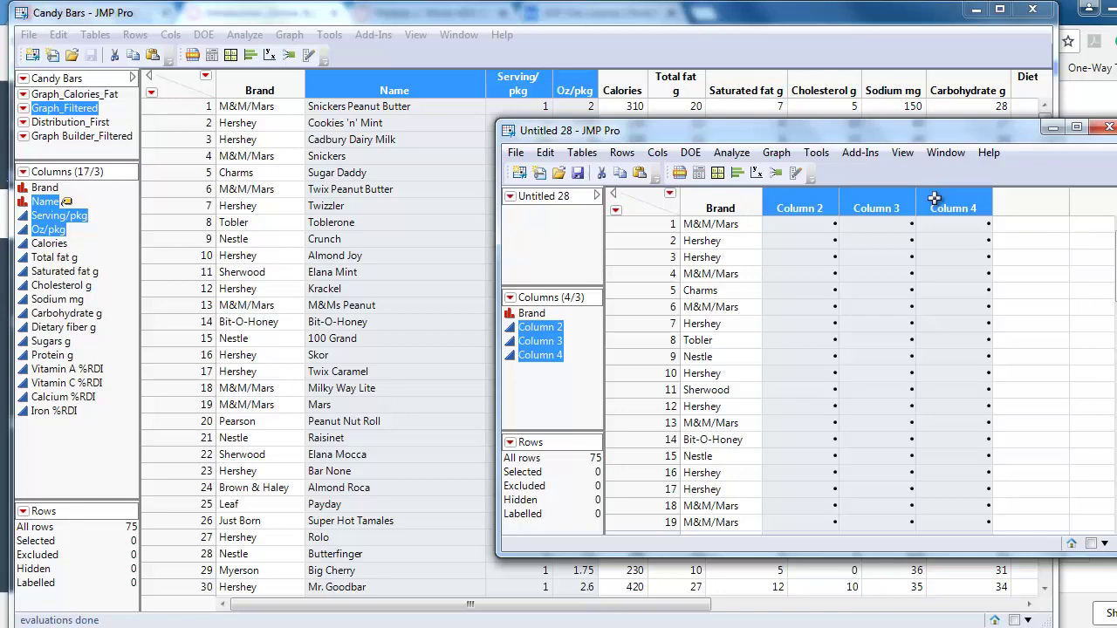
key("ctrl+v")
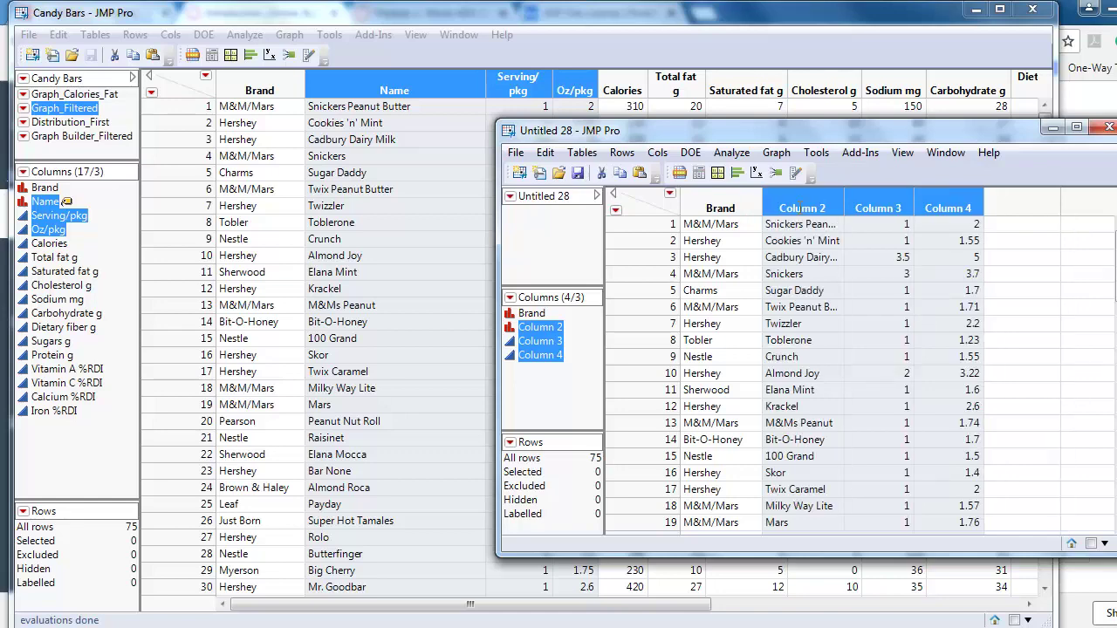
left_click(797, 202)
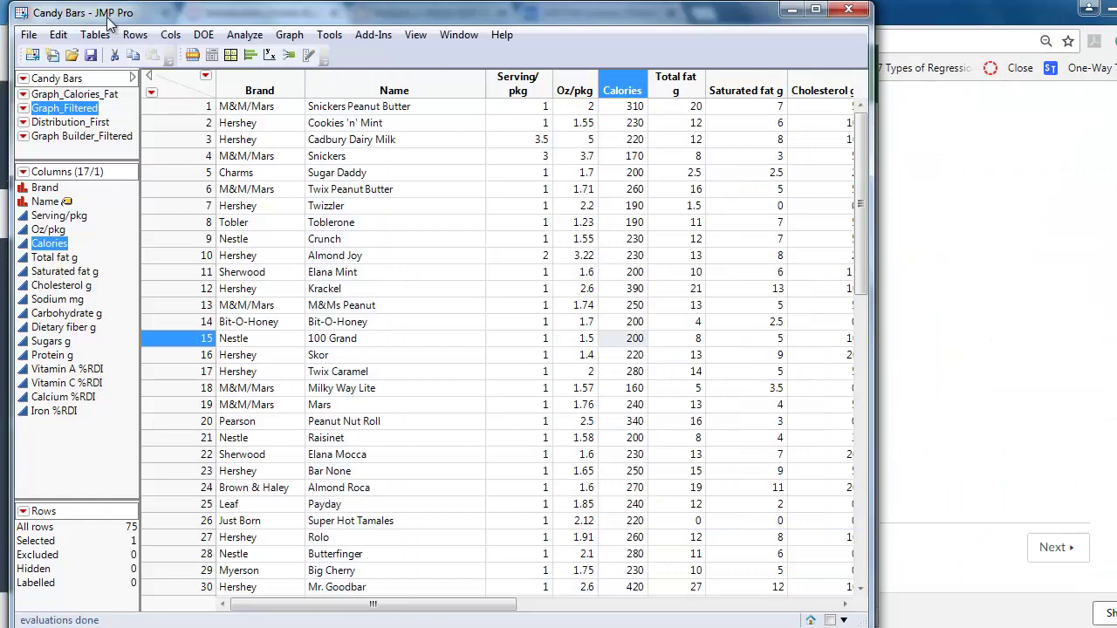
Create a blank Untitled 32 data table and place it right of Candy Bars
left_click(28, 34)
mouse_move(50, 53)
left_click(253, 53)
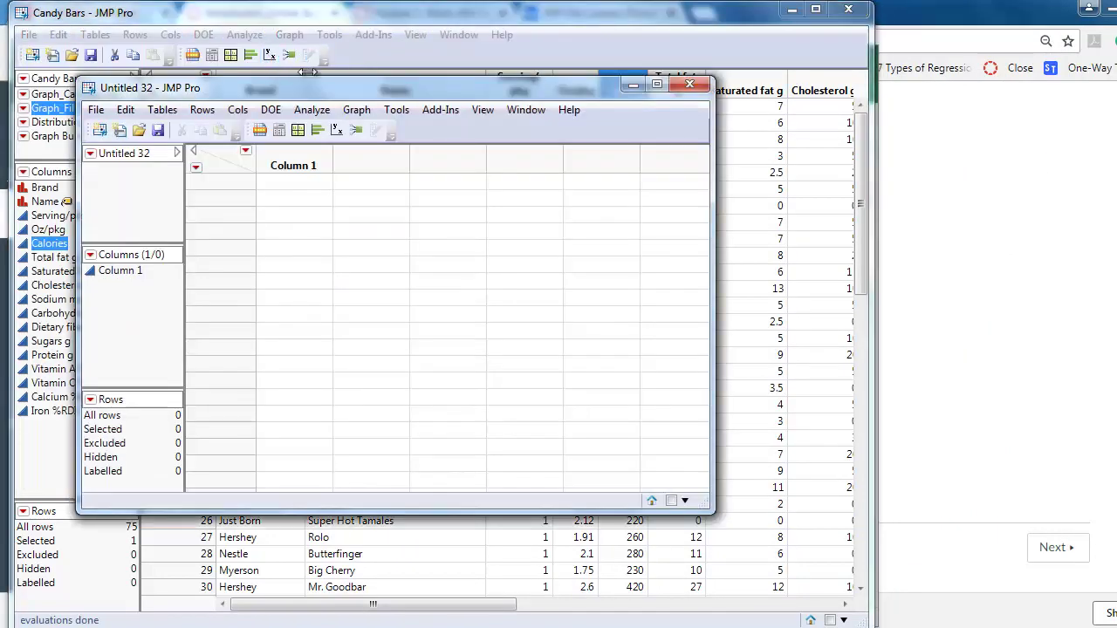
left_click_drag(310, 85, 622, 57)
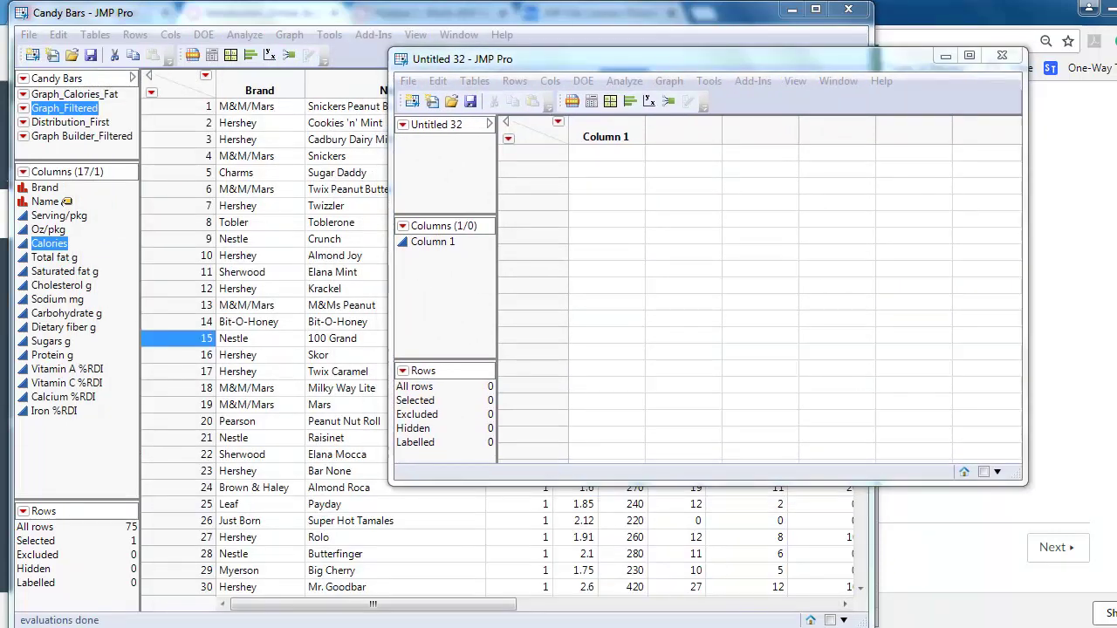
In Excel, copy the Candy Bars range A1:Q76, including the header row
mouse_move(623, 591)
left_click(657, 569)
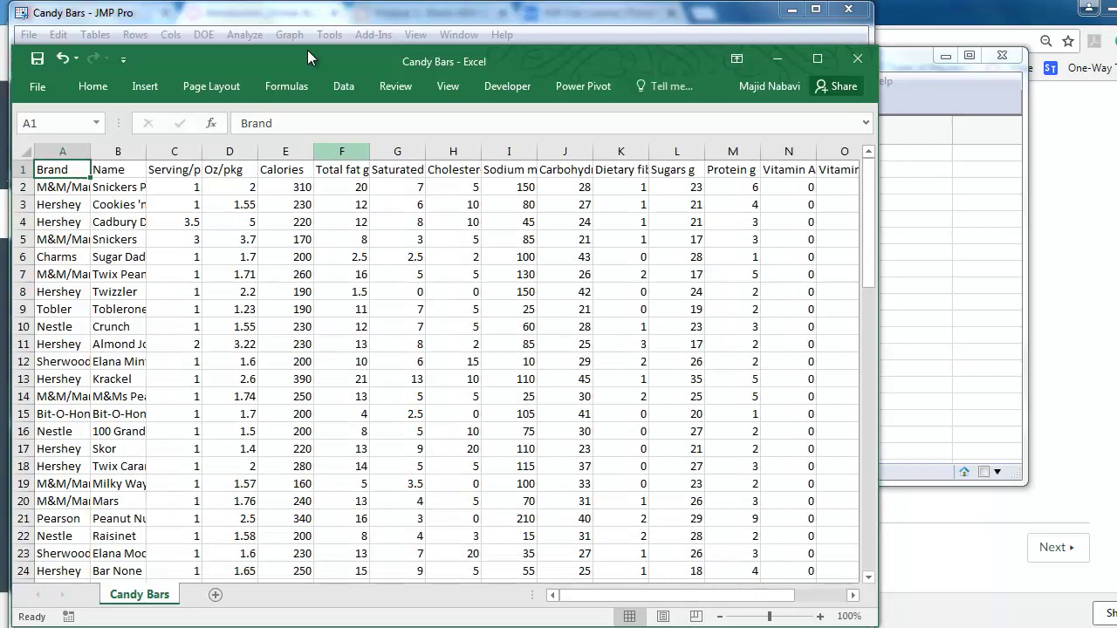
left_click_drag(287, 53, 282, 29)
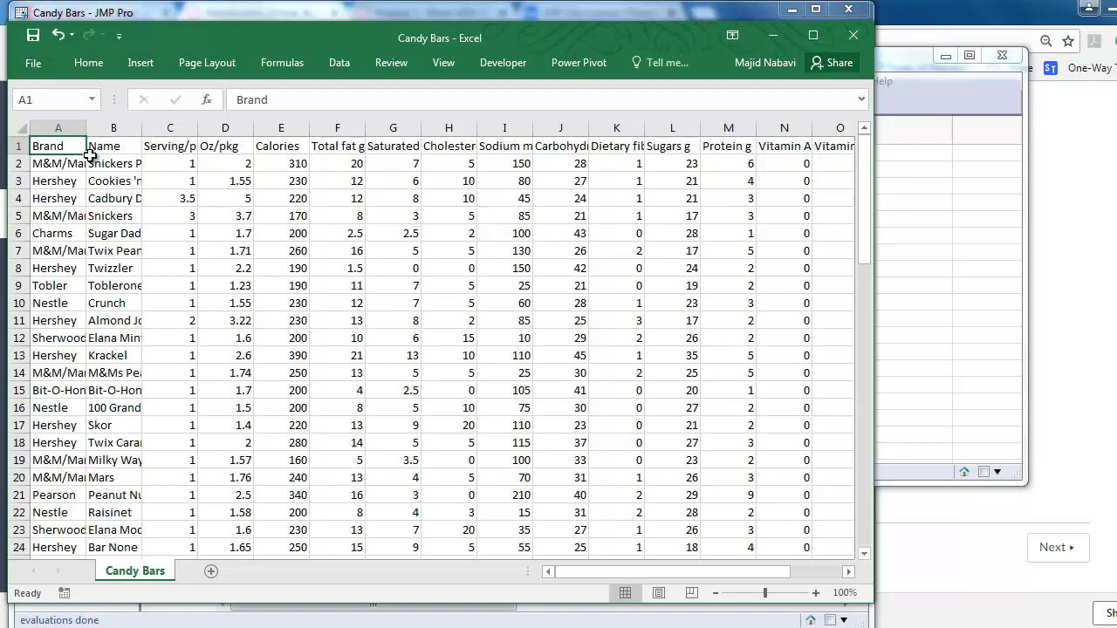
key("ctrl+shift+End")
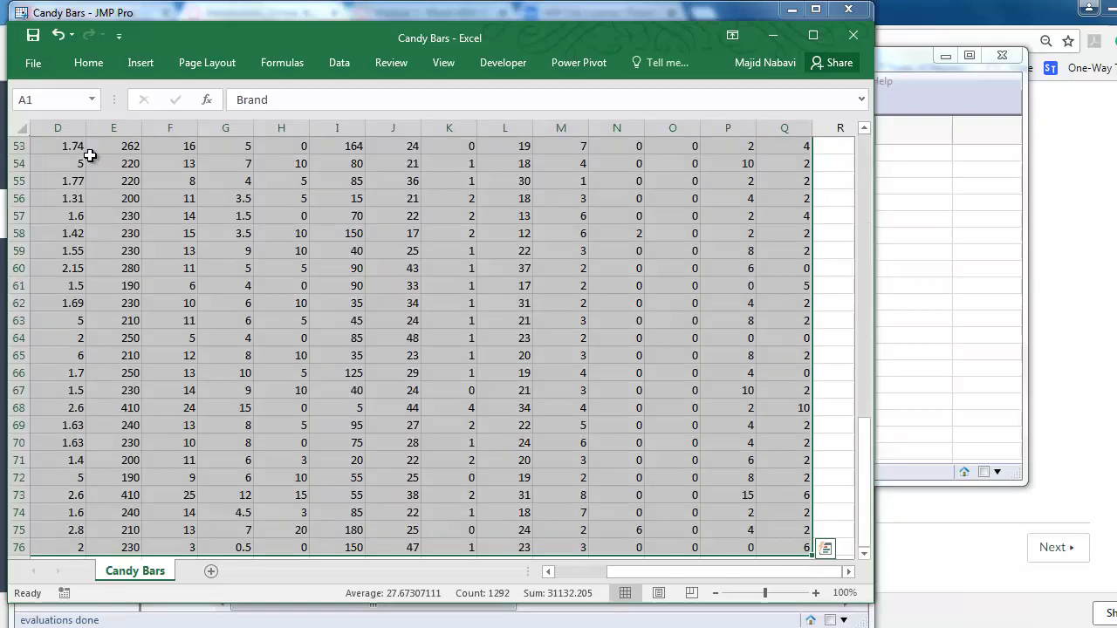
key("ctrl+c")
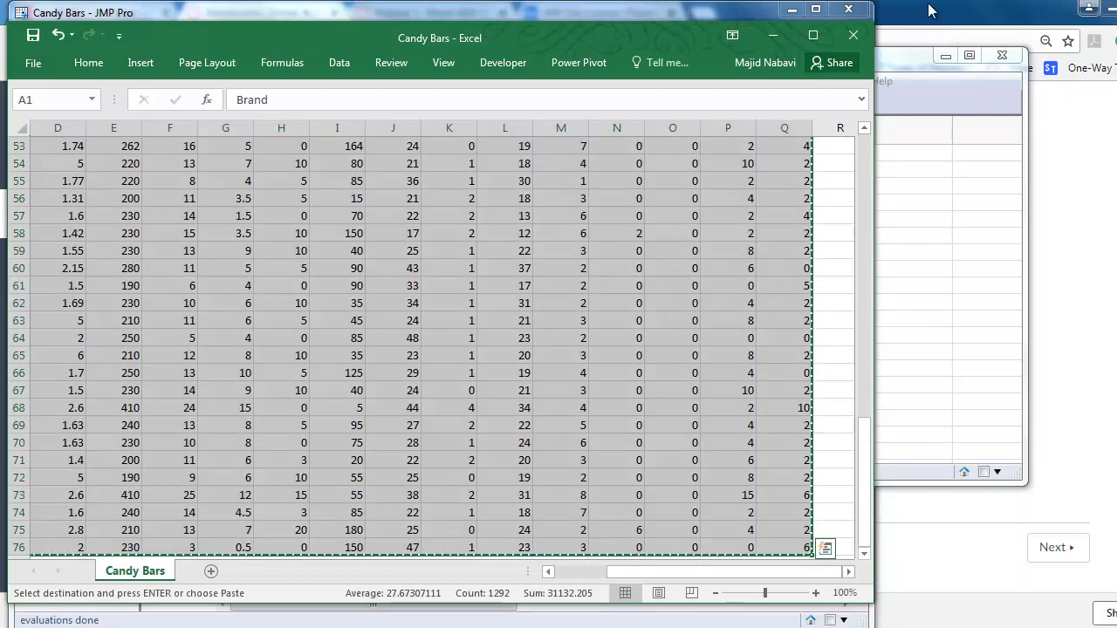
left_click(922, 103)
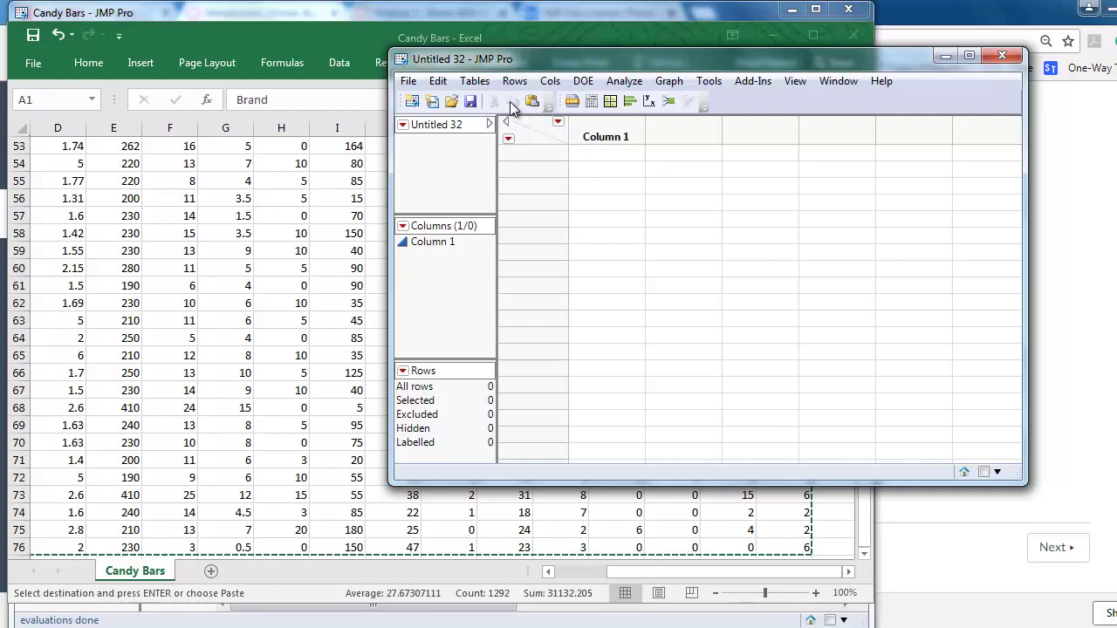
Paste the Excel data into Untitled 32 with column names, giving 75 rows by 17 columns
left_click(438, 82)
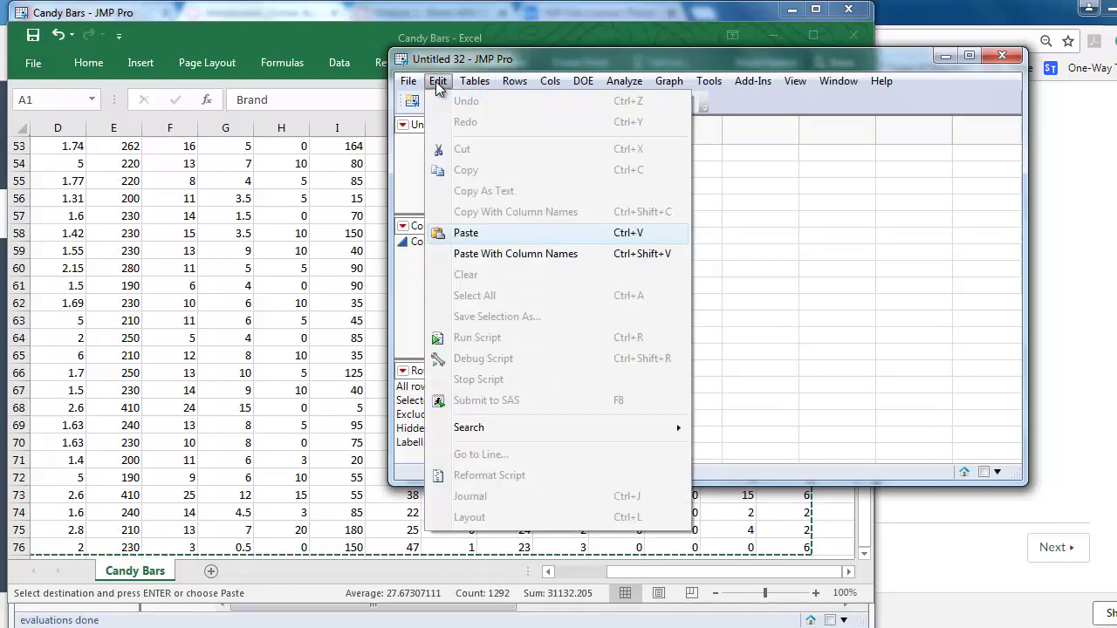
left_click(490, 260)
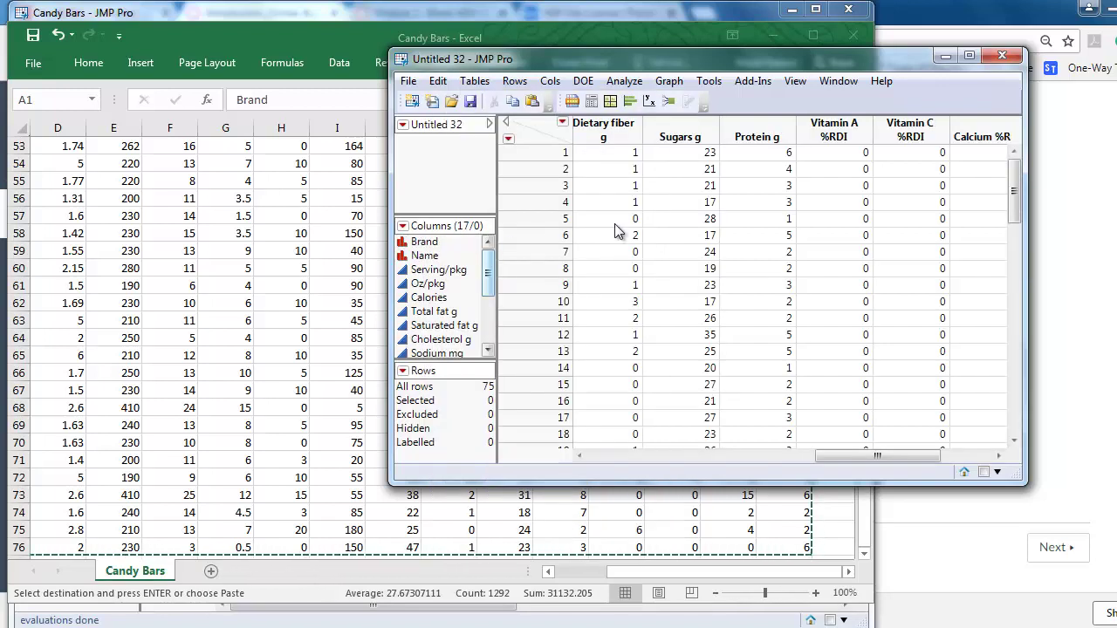
left_click_drag(831, 464, 602, 456)
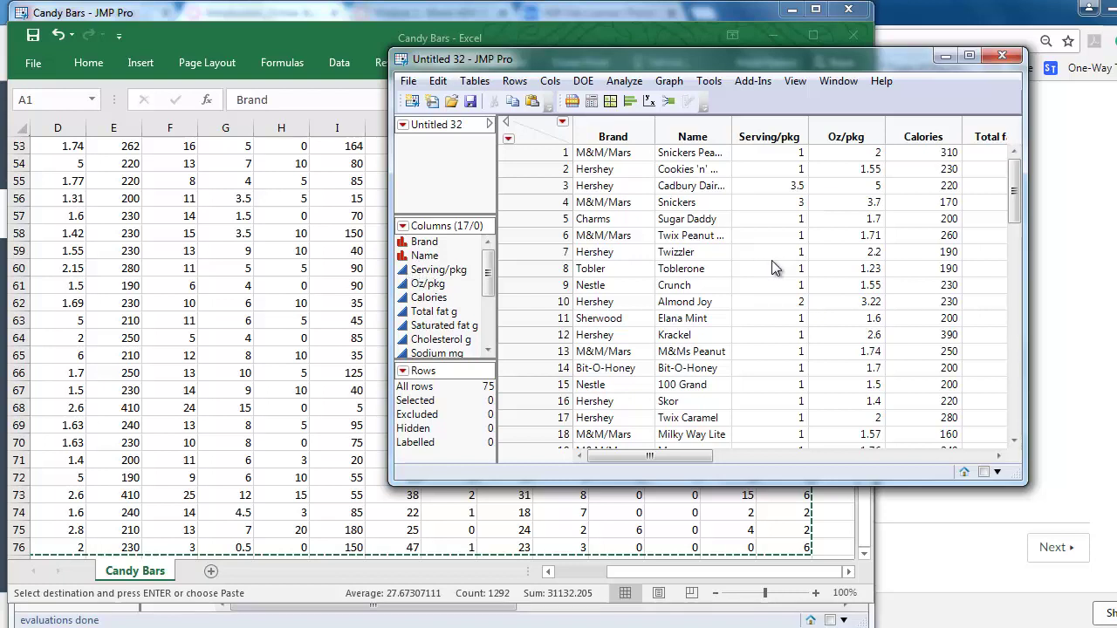
left_click(403, 272)
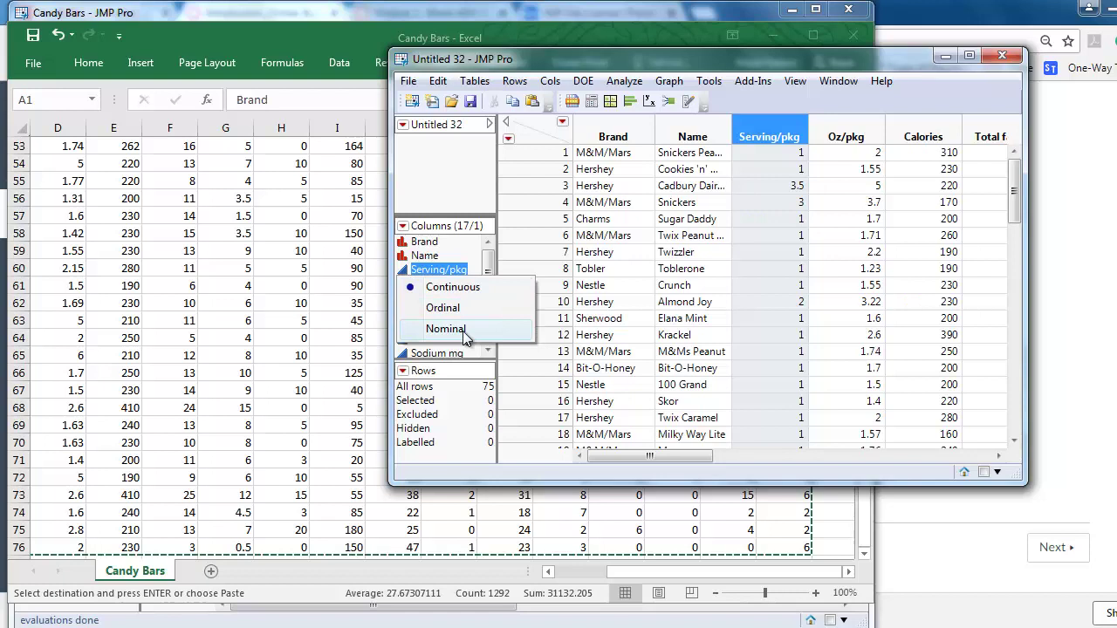
left_click(714, 247)
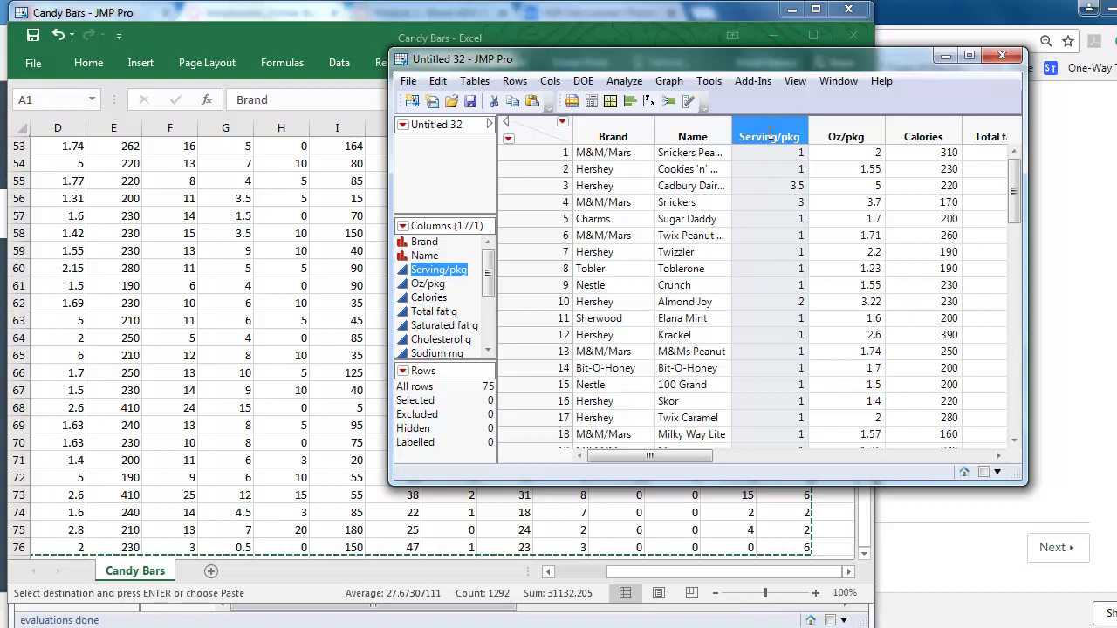
left_click(527, 319)
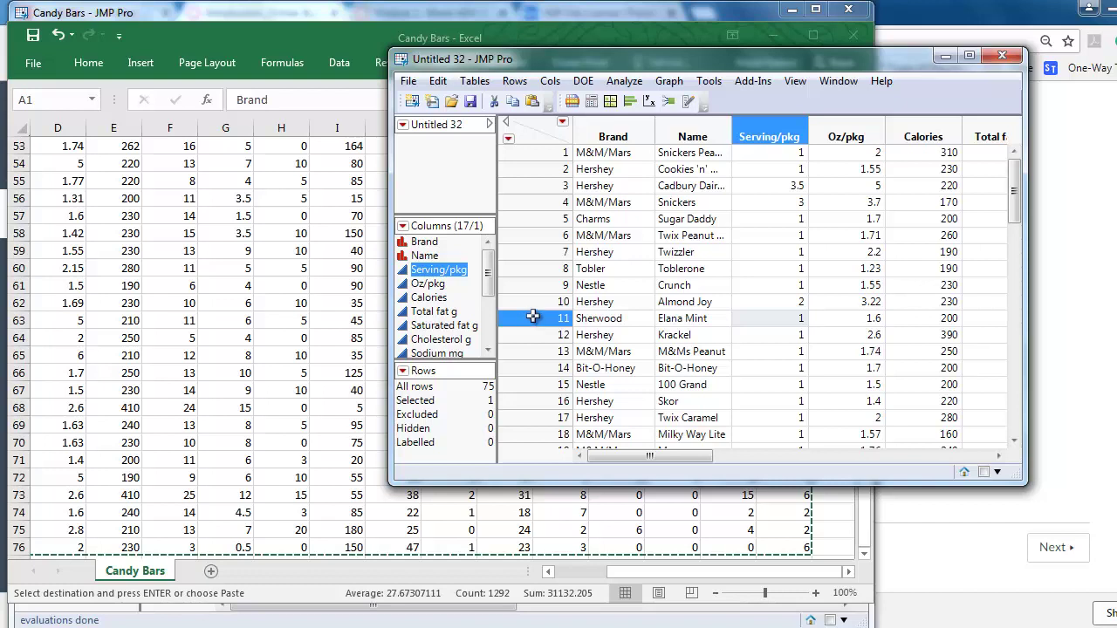
left_click(705, 123)
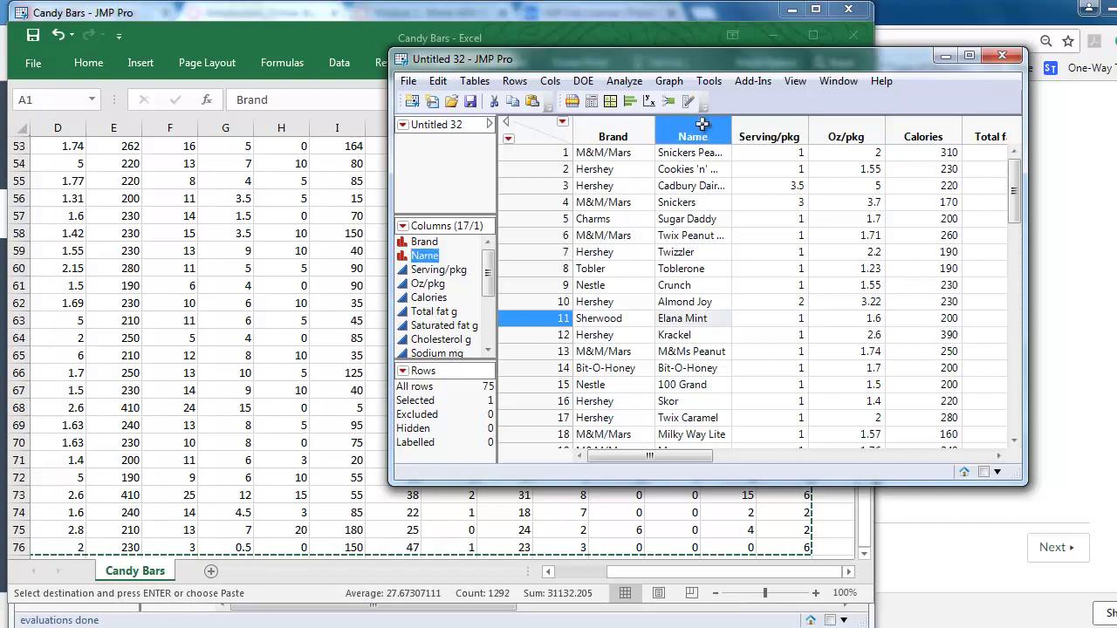
left_click(852, 126)
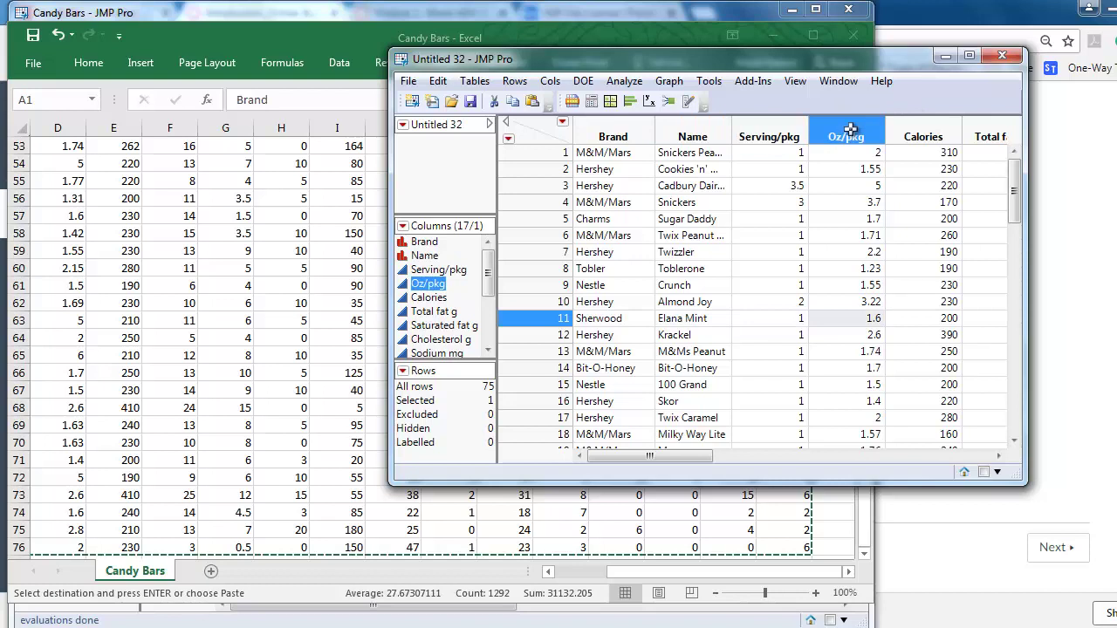
left_click(764, 137)
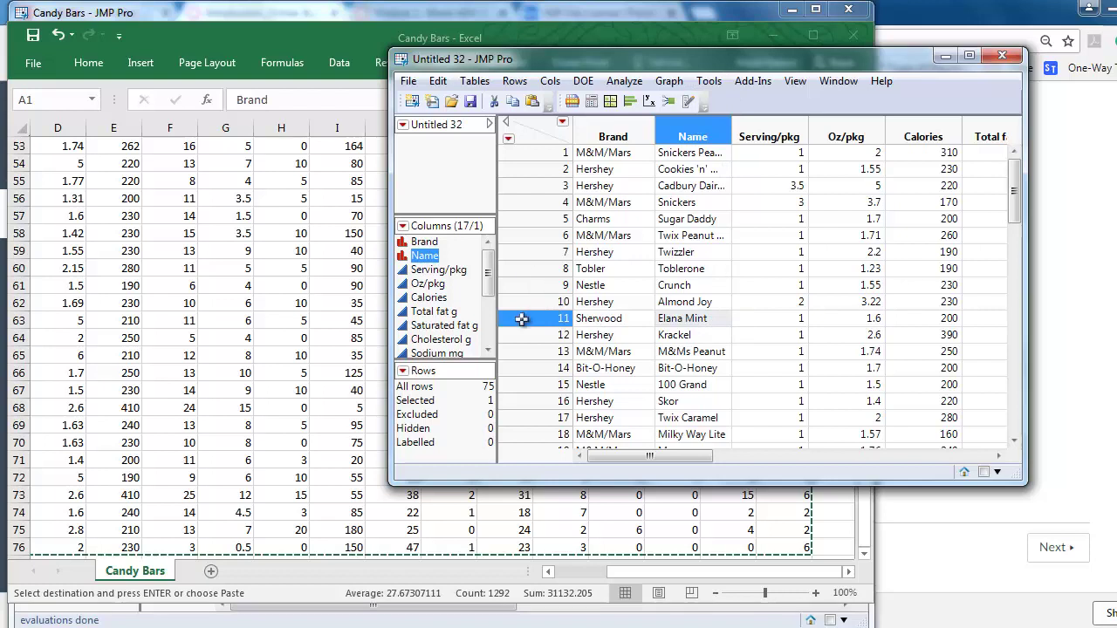
left_click(515, 83)
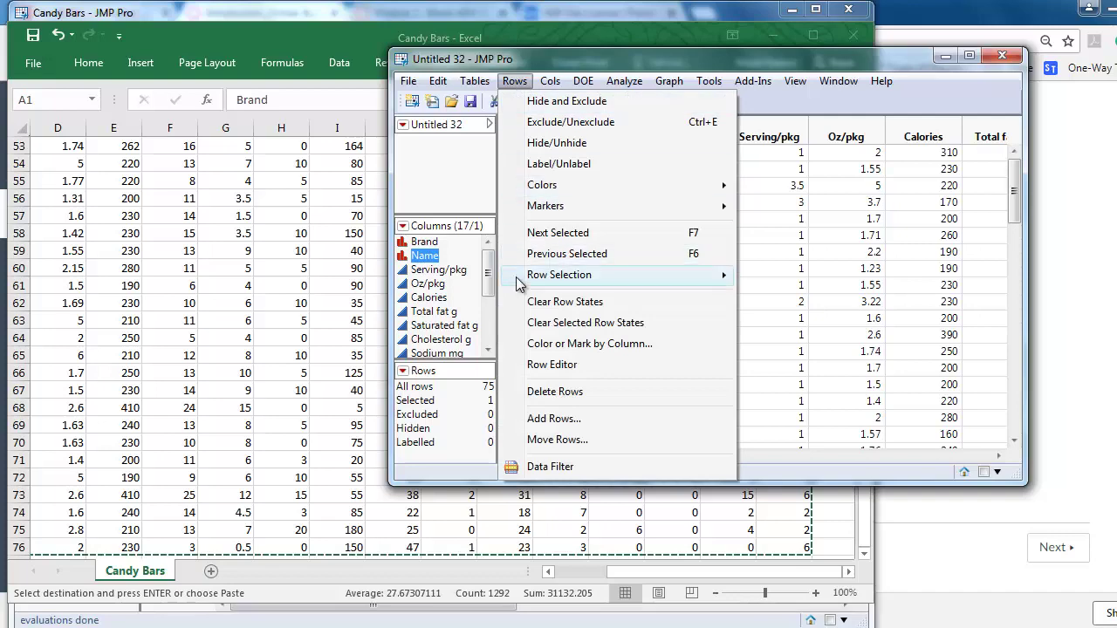
left_click(538, 301)
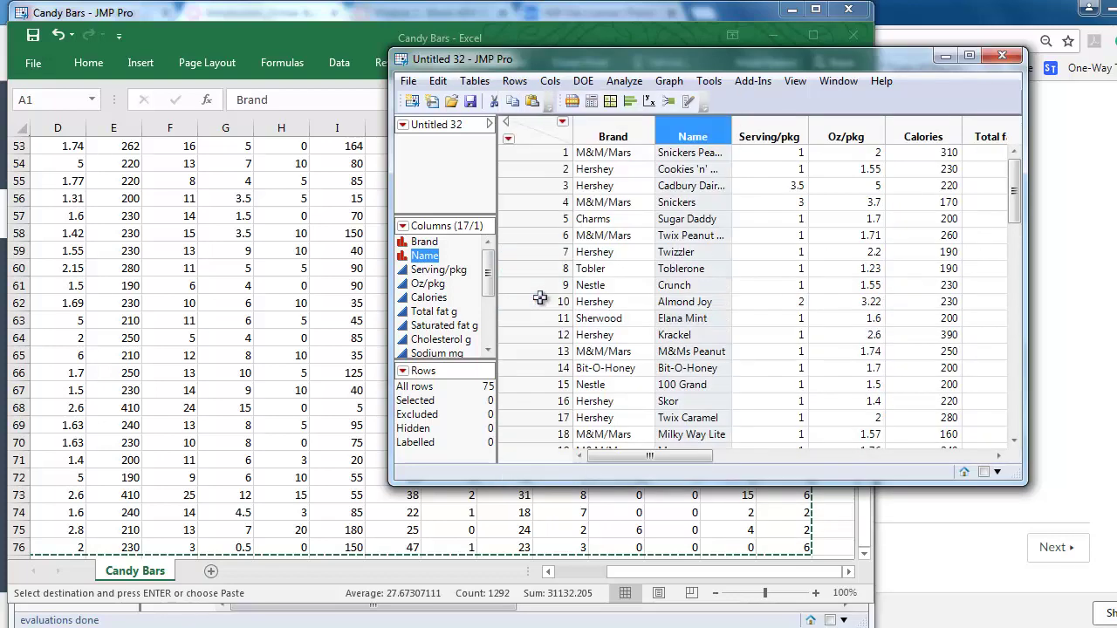